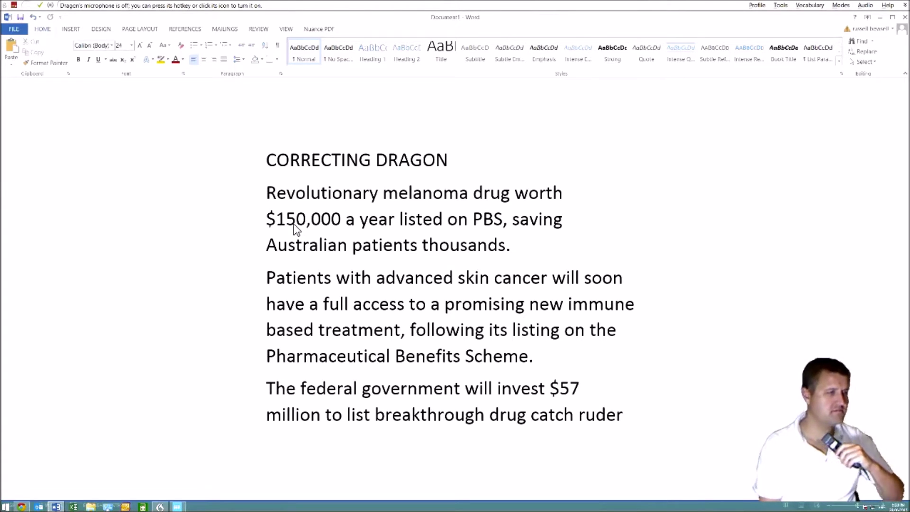
Switch Dragon's microphone on in Normal mode so it accepts dictation and commands
key(KP_Add)
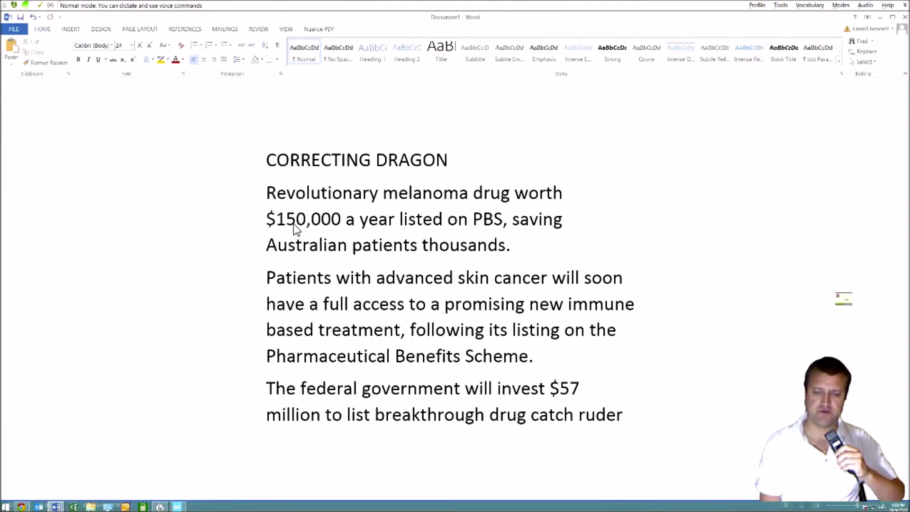
Replay the misheard audio and replace 'catch ruder' with 'Keytruda', then turn the microphone back on
key(KP_Add)
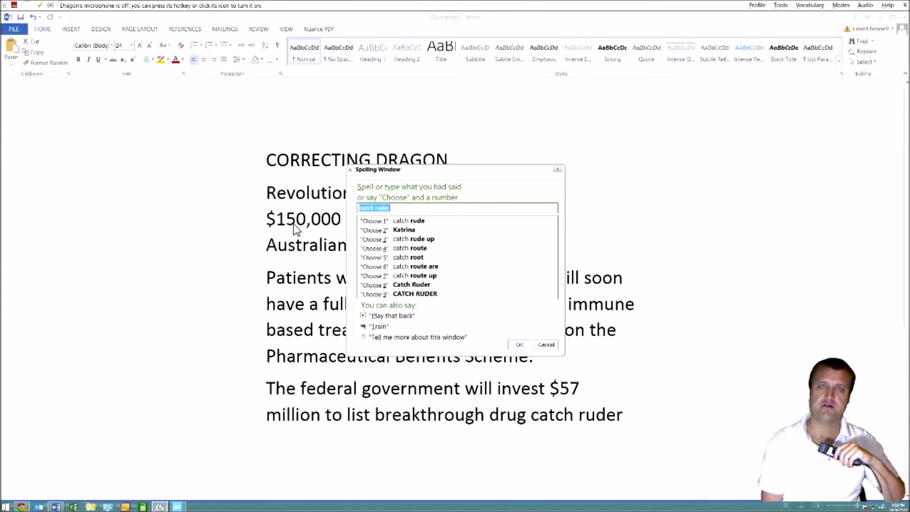
click(376, 315)
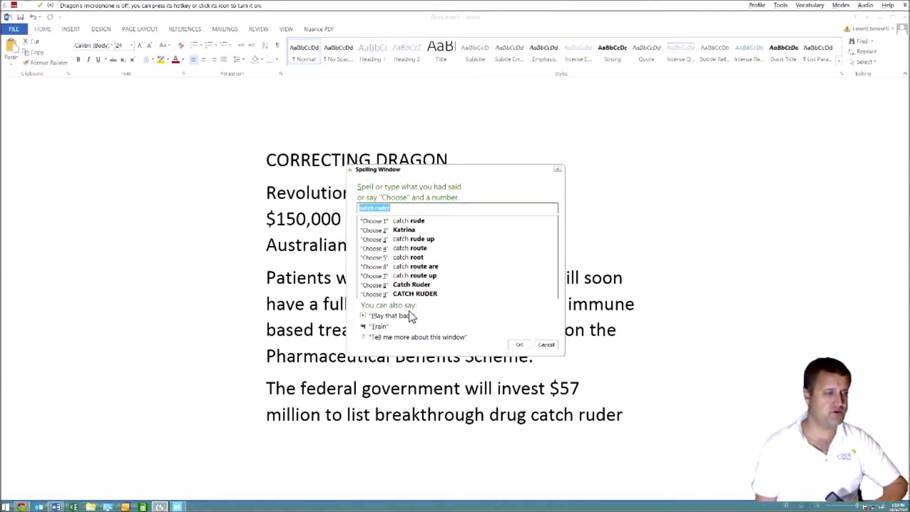
text(K)
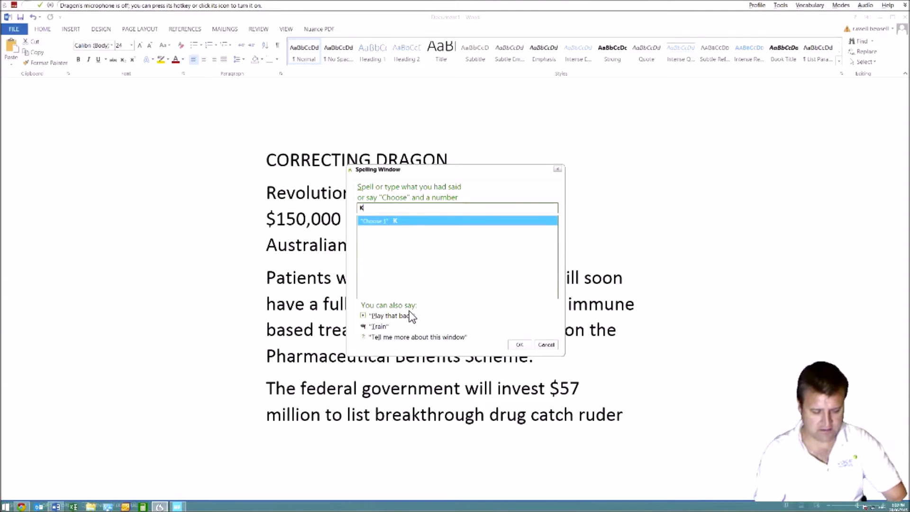
text(e)
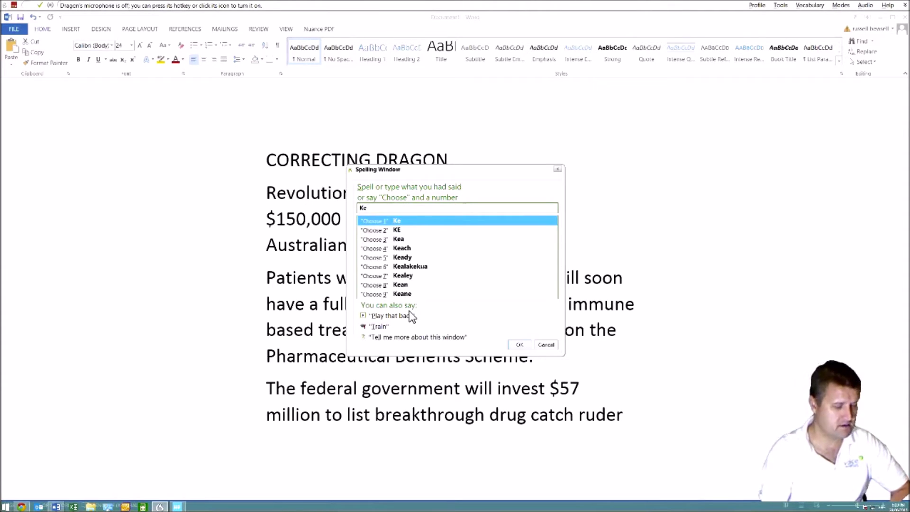
text(y)
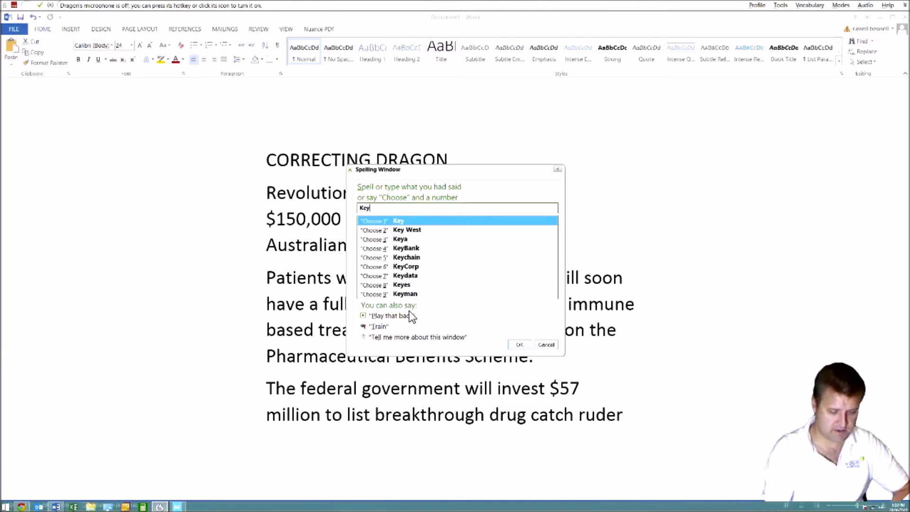
text(truda)
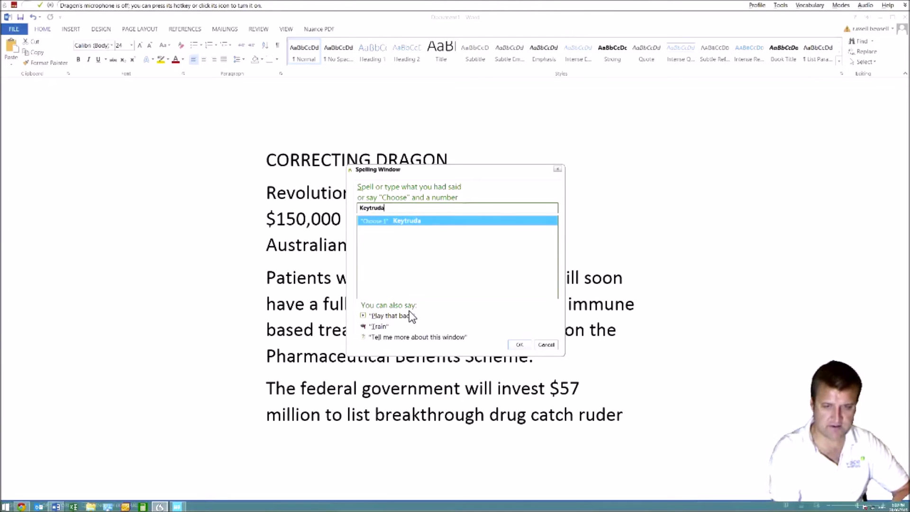
key(BackSpace)
key(BackSpace)
key(BackSpace)
key(BackSpace)
key(BackSpace)
key(BackSpace)
key(BackSpace)
key(BackSpace)
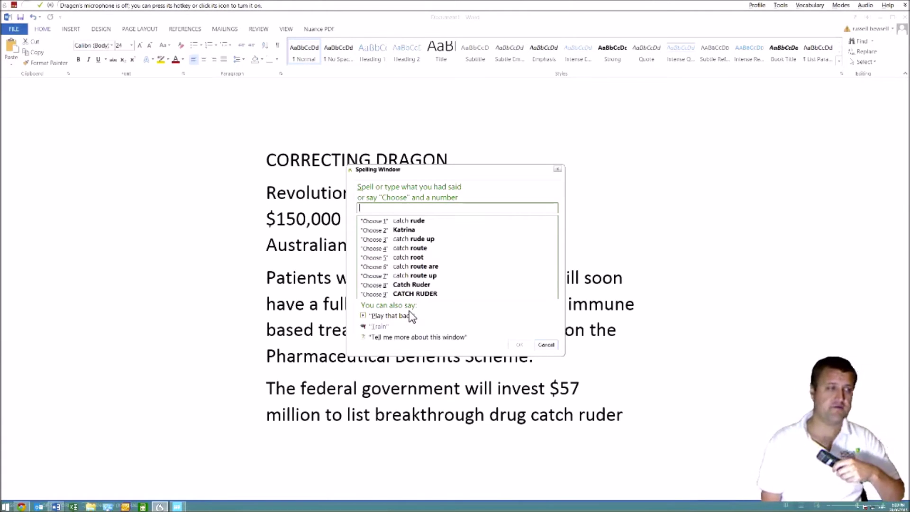
key(KP_Add)
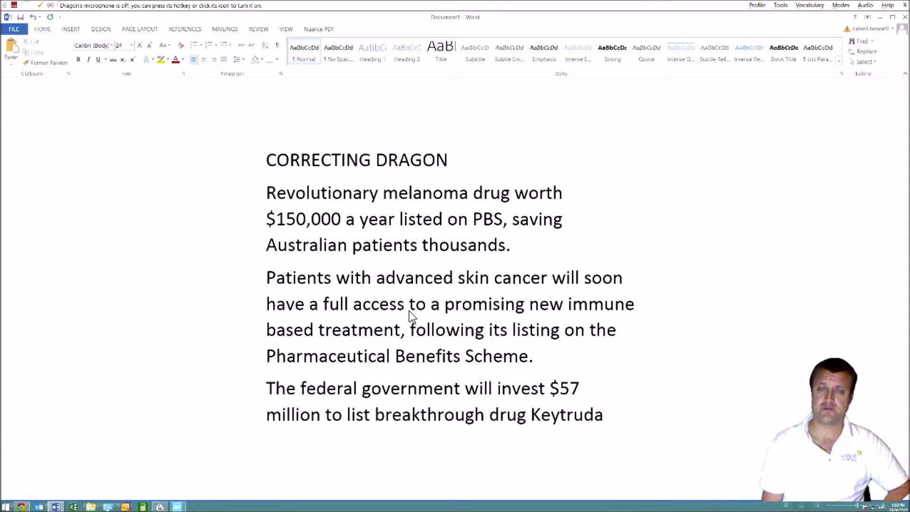
key(KP_Add)
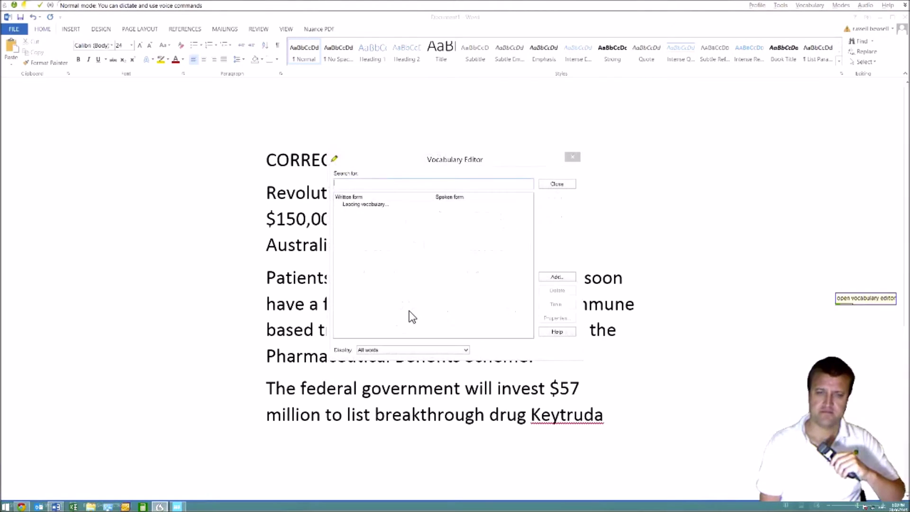
key(KP_Add)
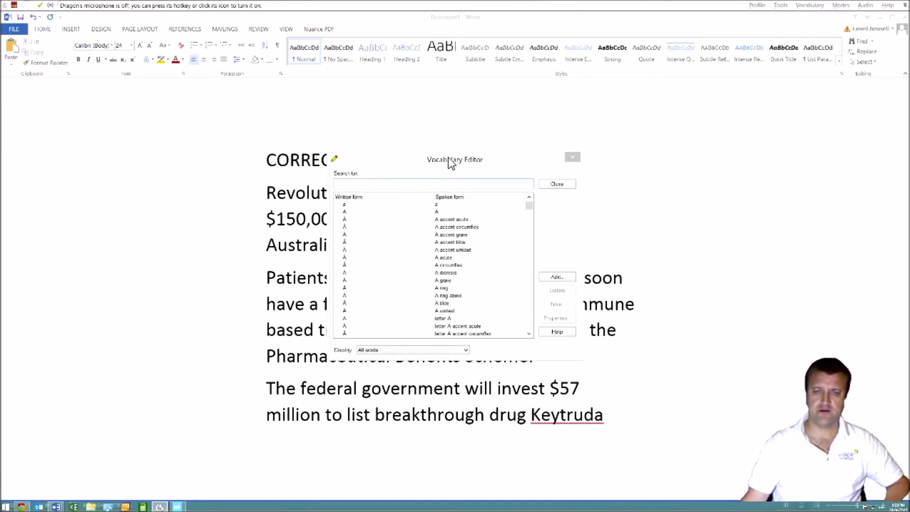
drag(477, 163, 409, 150)
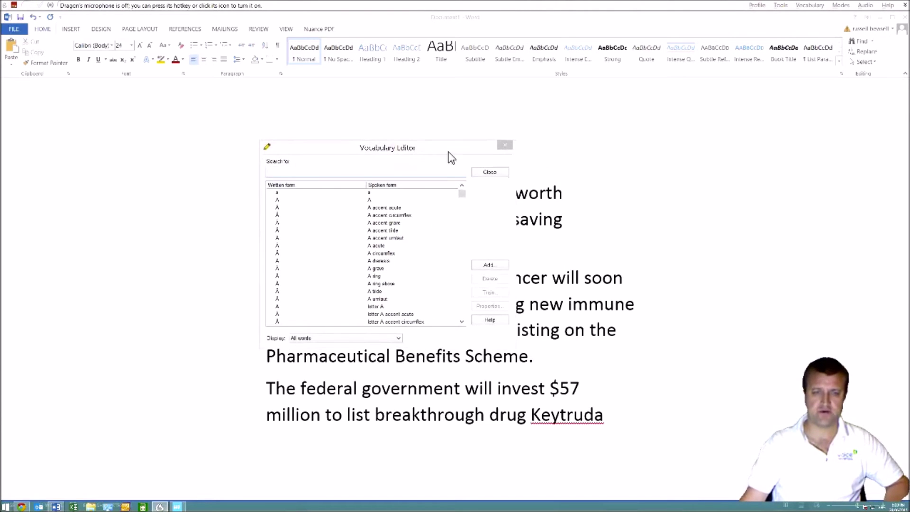
click(504, 144)
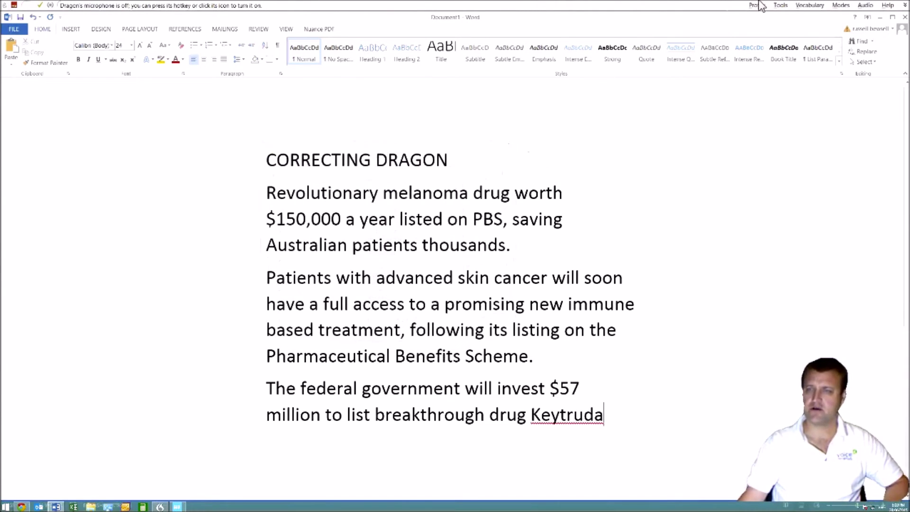
click(808, 5)
click(834, 41)
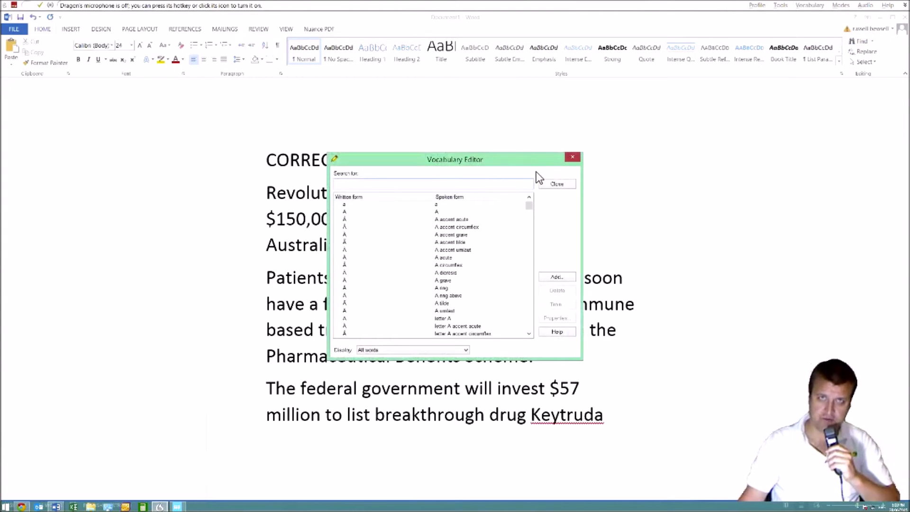
text(key)
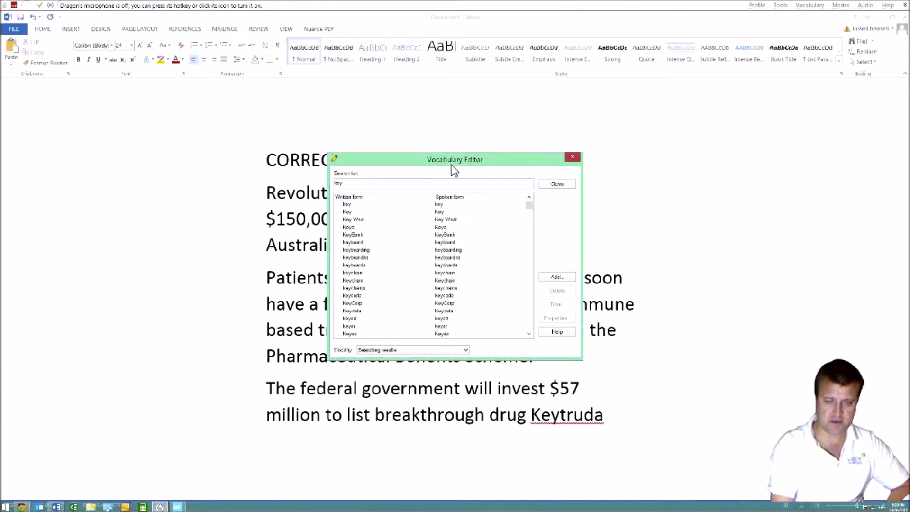
text(tr)
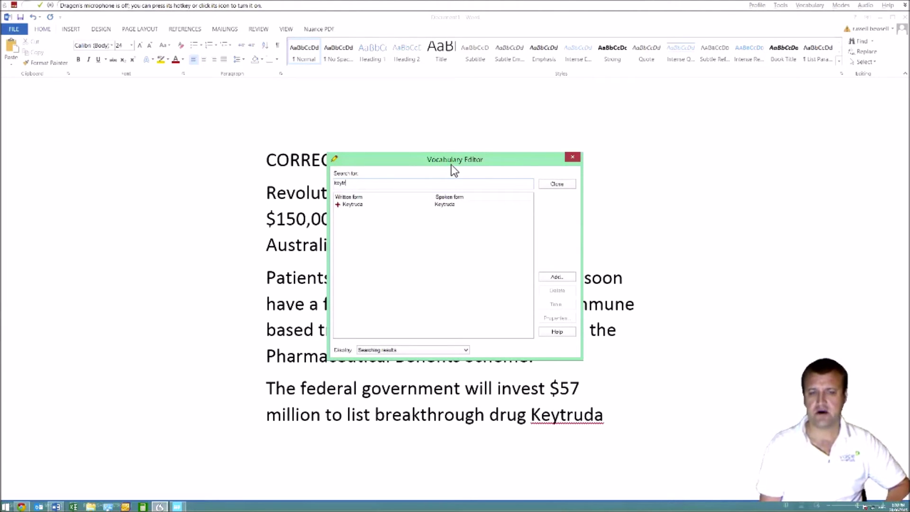
click(364, 205)
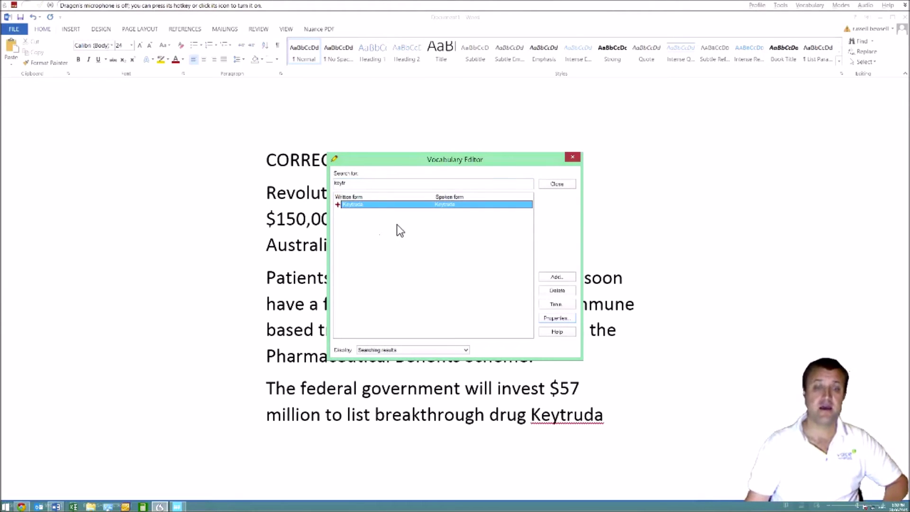
click(557, 184)
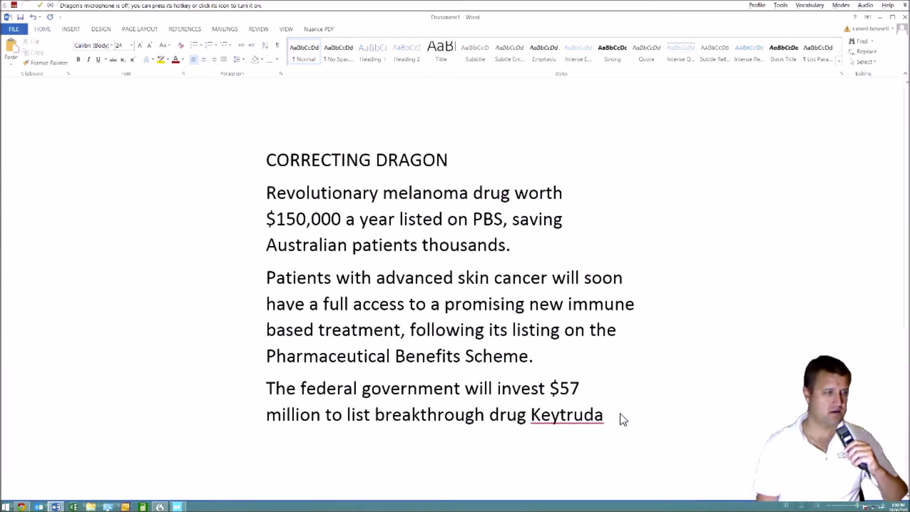
Dictate 'on the PDS, to improve the lives of more than 1000 patients.' after Keytruda
key(KP_Add)
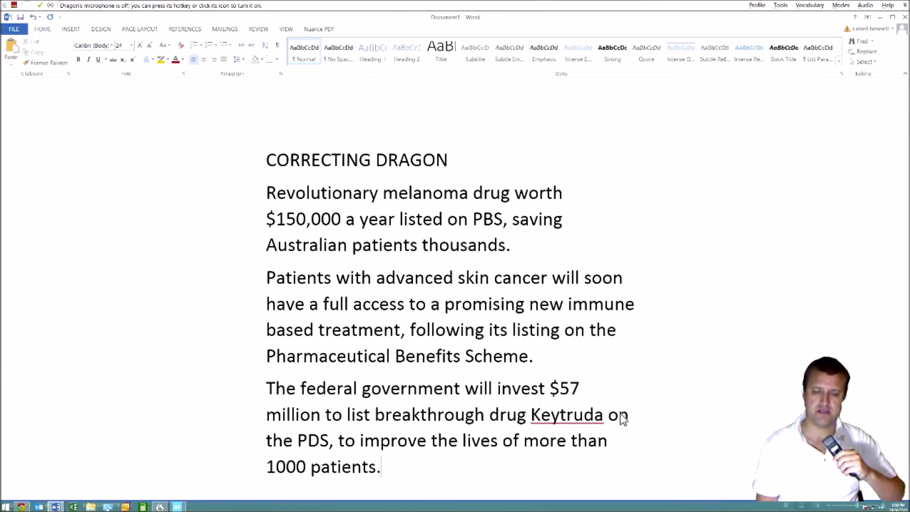
key(KP_Add)
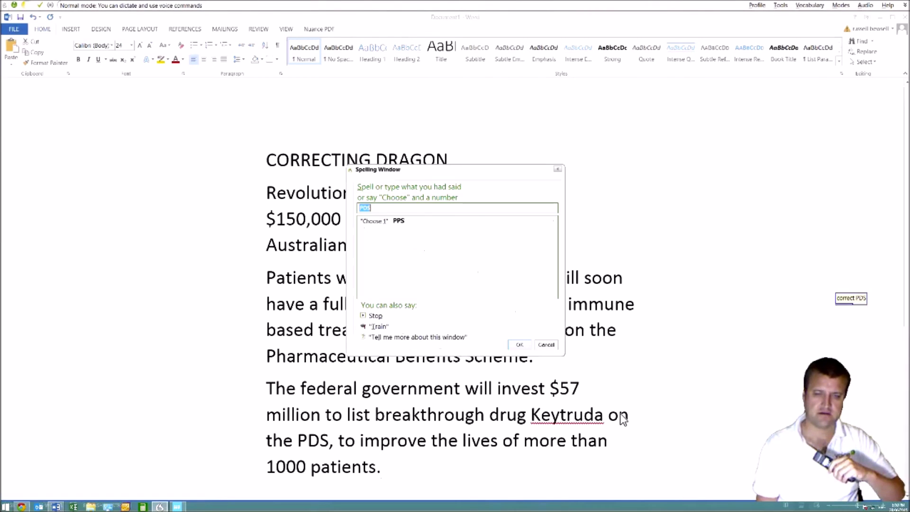
Spell 'cap E cap B cap S' in the Spelling Window and choose item 4 so PDS reads PBS
key(KP_Add)
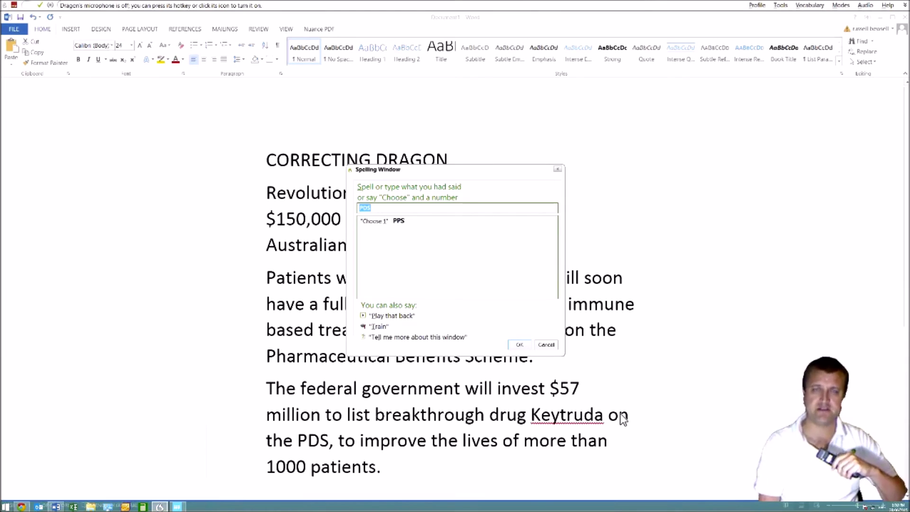
key(KP_Add)
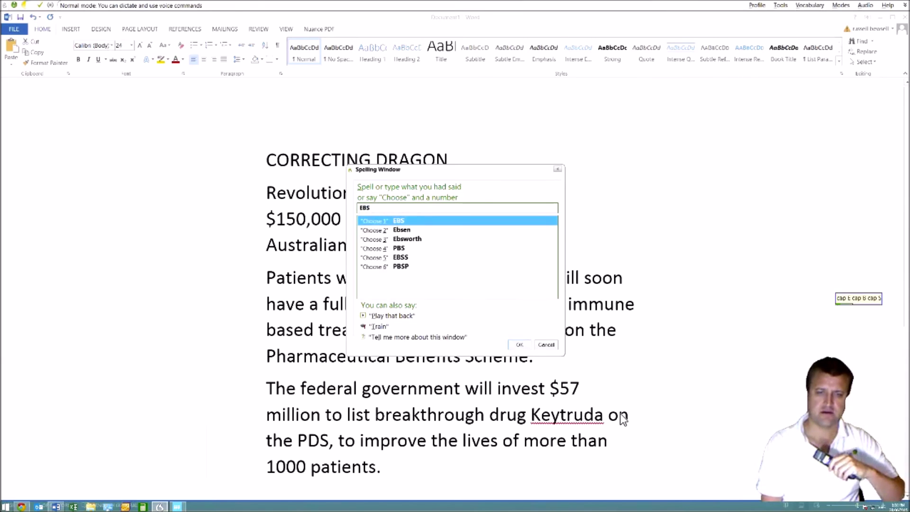
key(KP_Add)
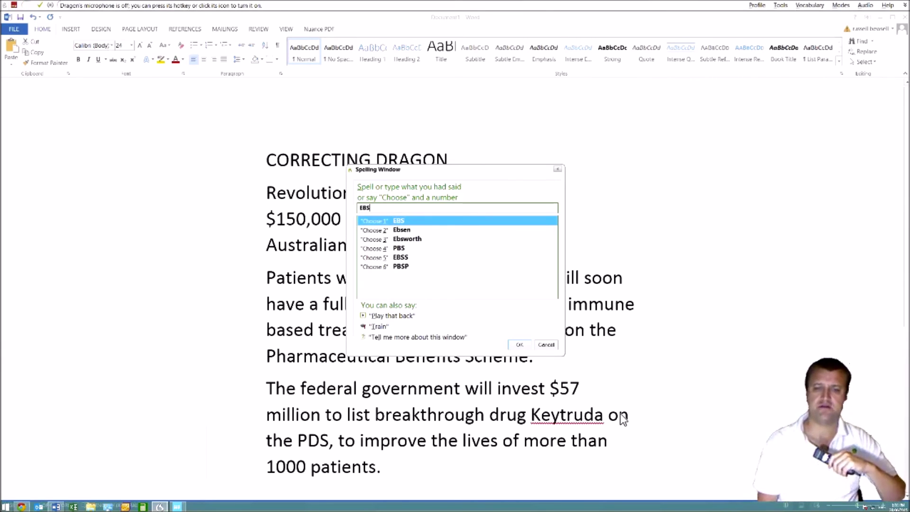
key(KP_Add)
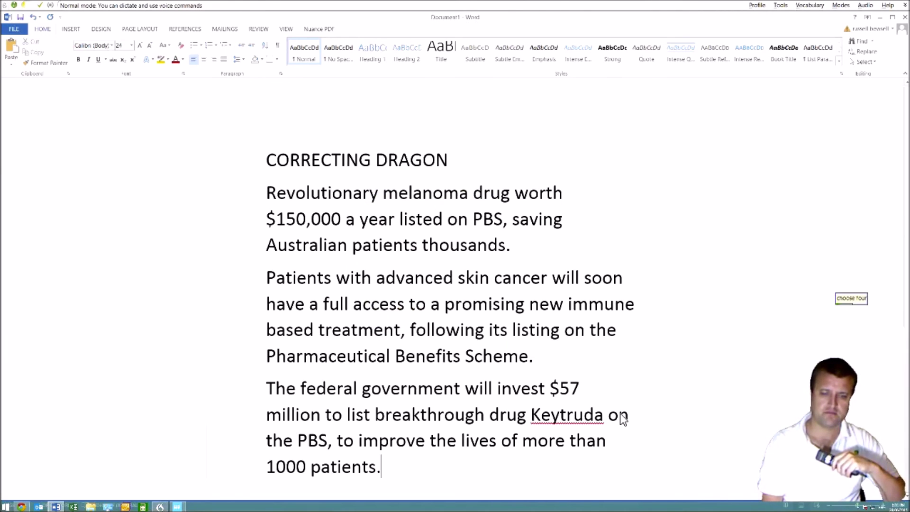
key(KP_Add)
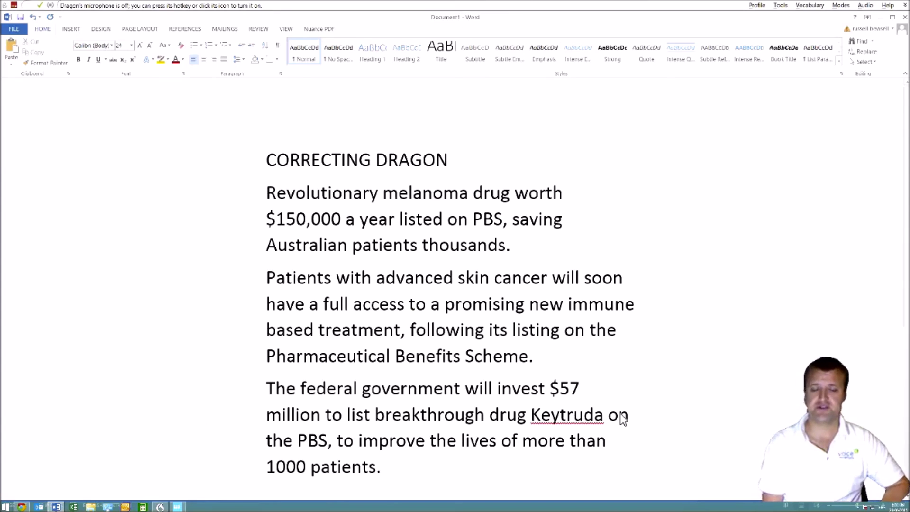